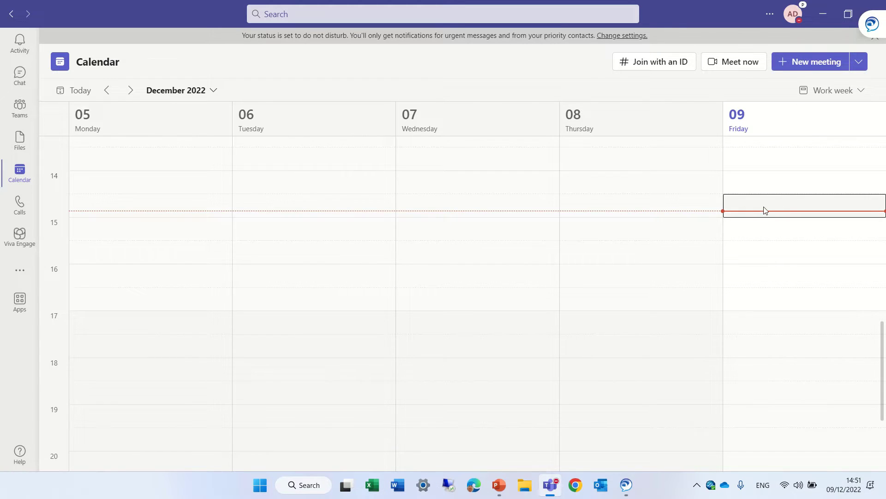
Schedule a meeting titled "meeting 1" for Friday 09/12/2022 from 15:00 to 15:30, add the required attendee and send the invitation.
{"action": "left_click", "coordinate": [750, 232]}
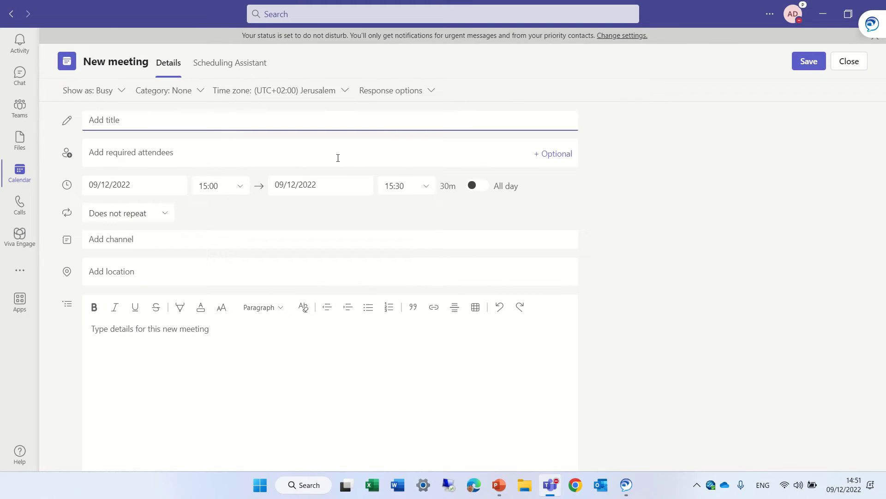
{"action": "type", "text": "meeting 1"}
{"action": "left_click", "coordinate": [216, 154]}
{"action": "type", "text": "ale"}
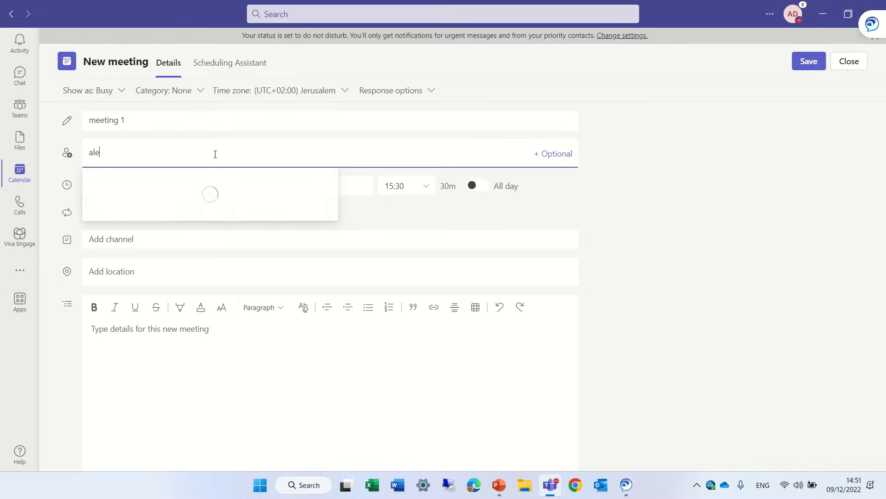
{"action": "type", "text": "x"}
{"action": "left_click", "coordinate": [178, 190]}
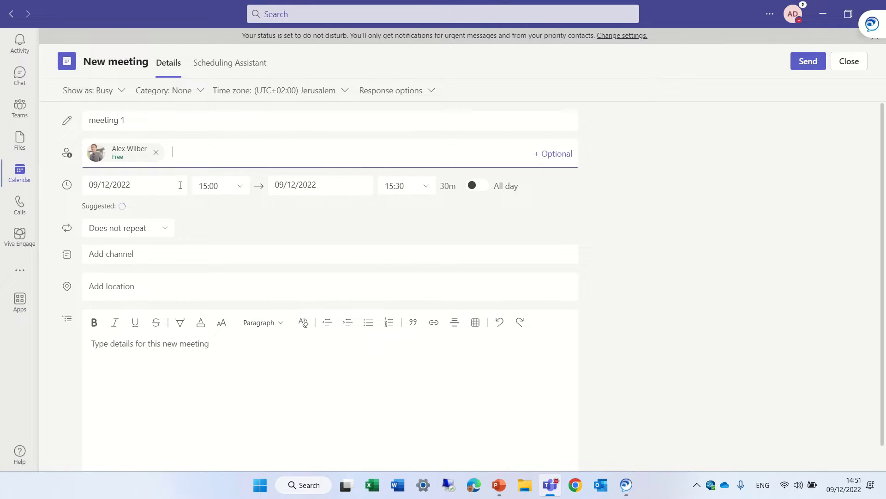
{"action": "left_click", "coordinate": [816, 67]}
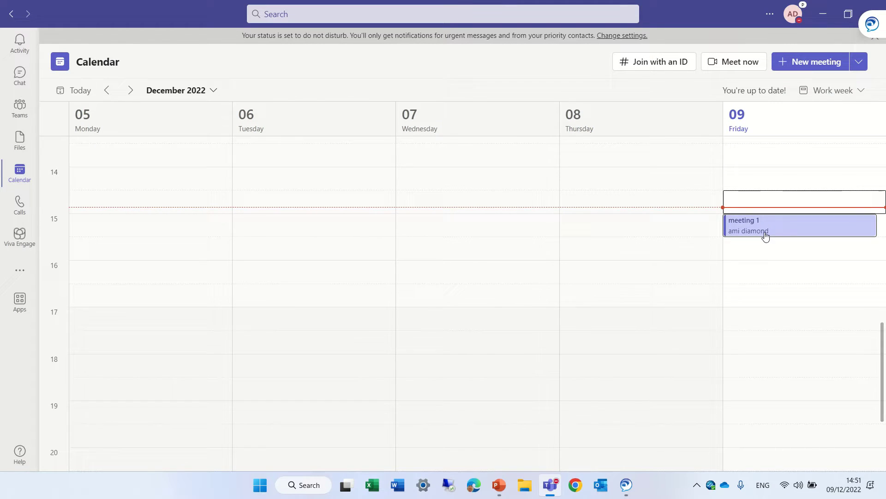
Open "meeting 1" for editing and add the Polls app to it as a tab.
{"action": "left_click", "coordinate": [765, 236]}
{"action": "left_click", "coordinate": [608, 206]}
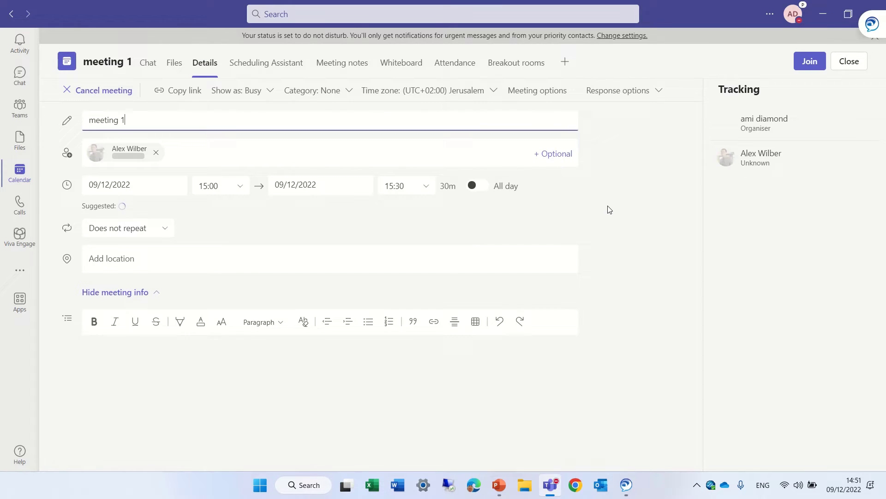
{"action": "left_click", "coordinate": [564, 65]}
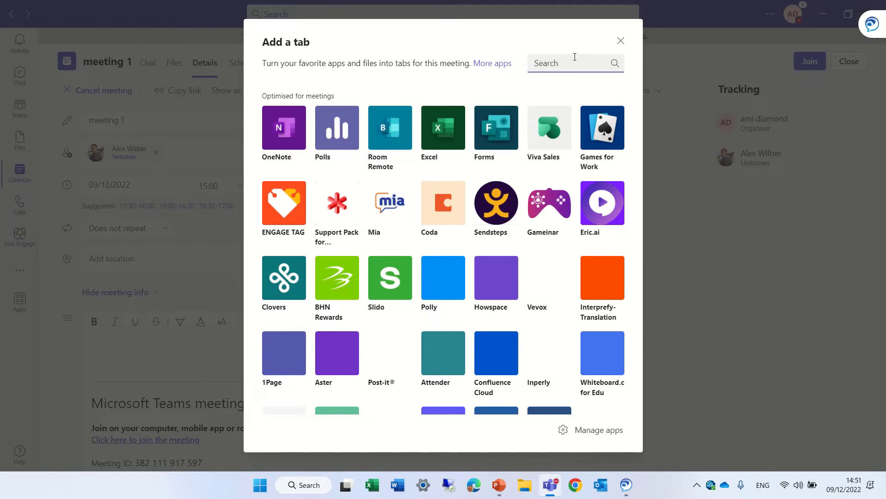
{"action": "left_click", "coordinate": [329, 128]}
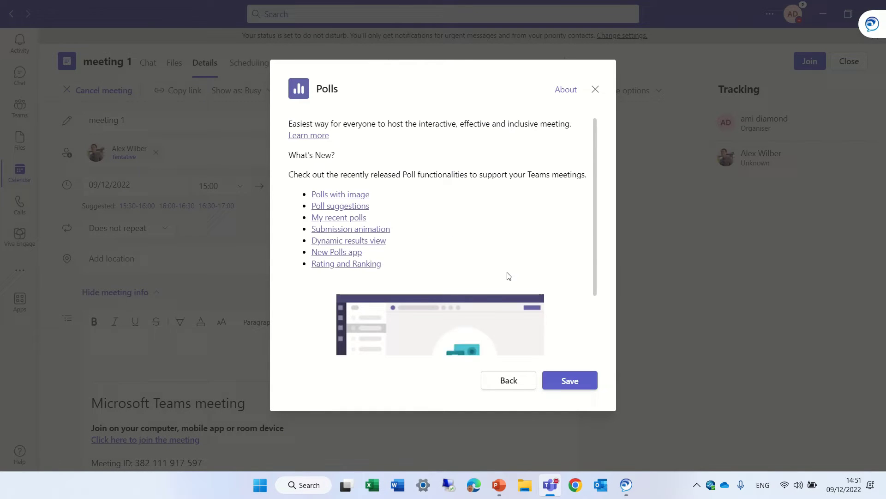
{"action": "left_click", "coordinate": [587, 380]}
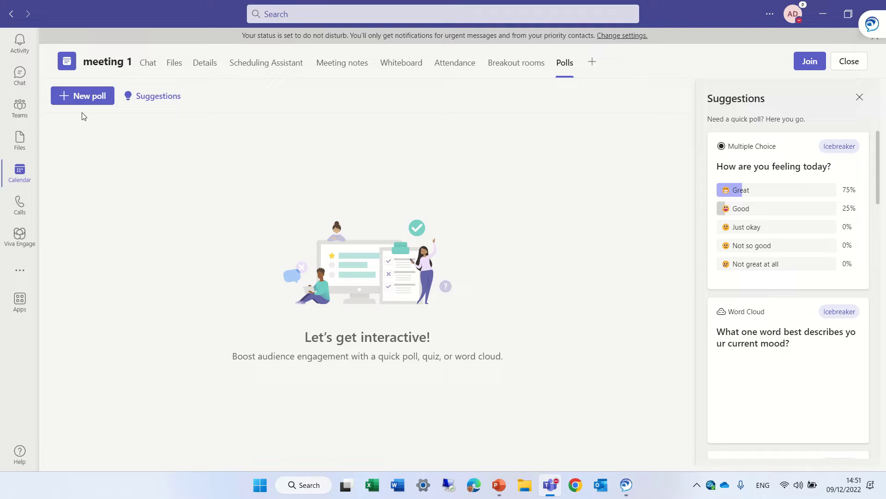
Start a new multiple-choice poll, add the recommended question "How are you feeling today?" and change that question's type to Word Cloud.
{"action": "left_click", "coordinate": [95, 96]}
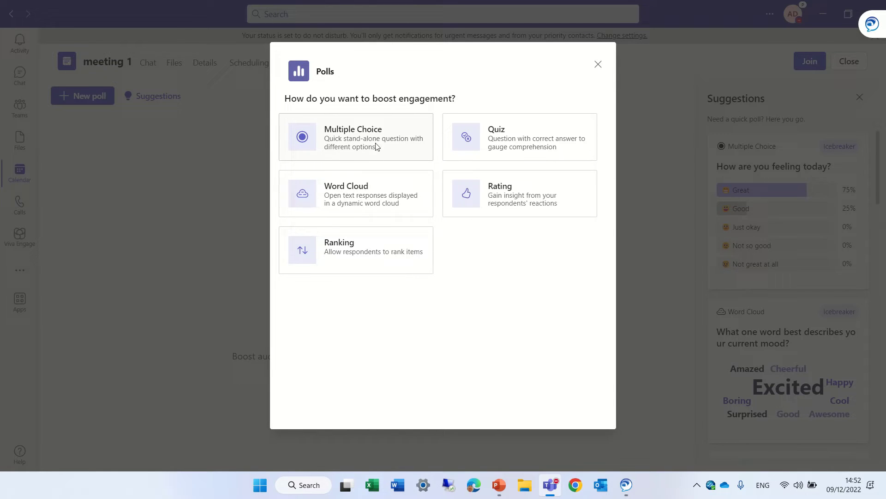
{"action": "left_click", "coordinate": [356, 137]}
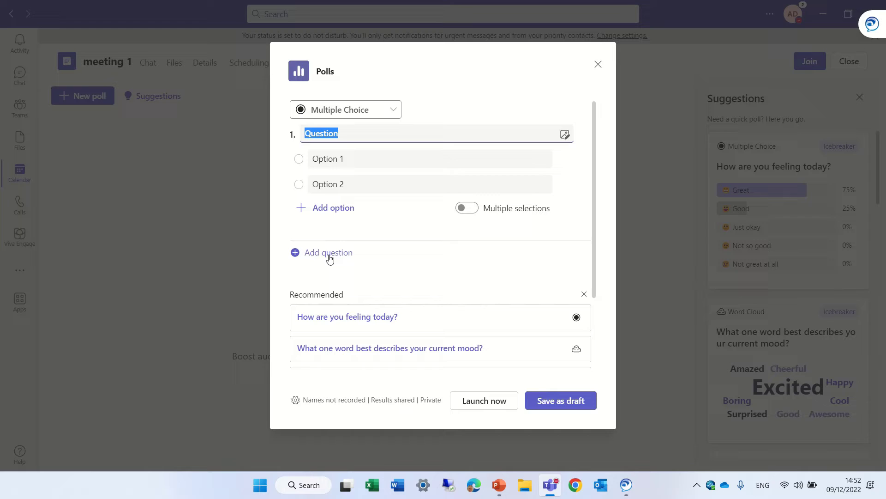
{"action": "left_click", "coordinate": [340, 322]}
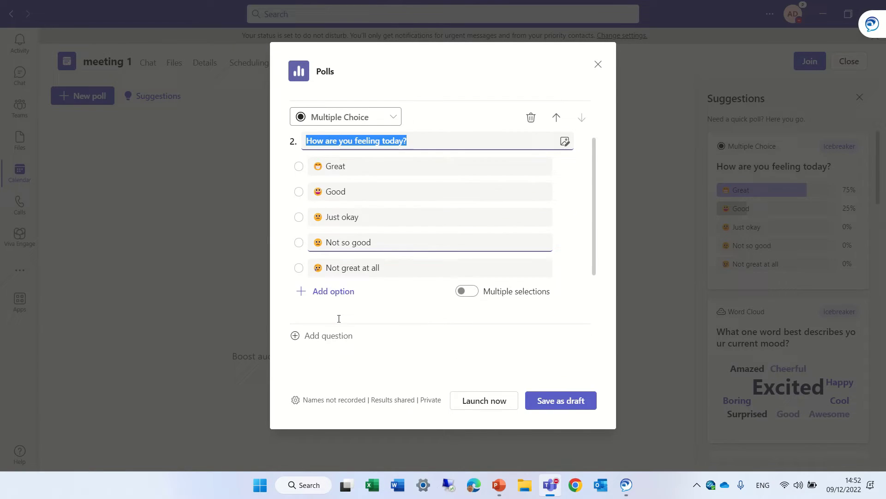
{"action": "left_click", "coordinate": [391, 121]}
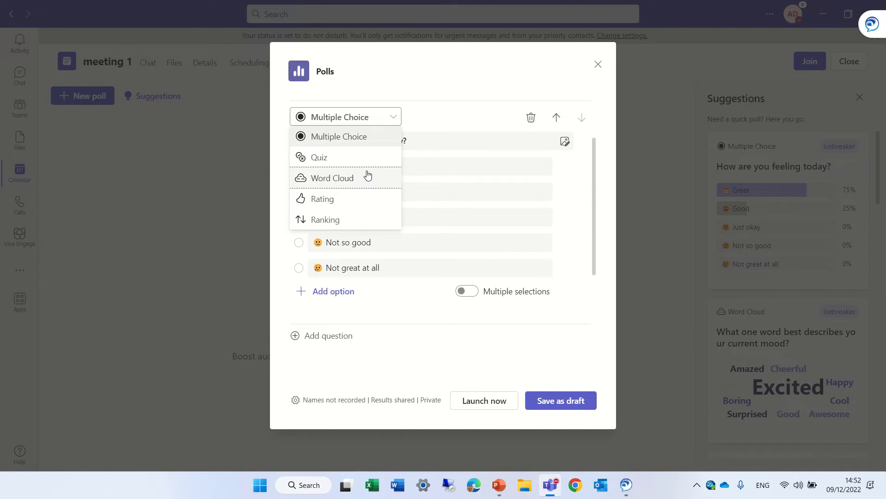
{"action": "left_click", "coordinate": [363, 179]}
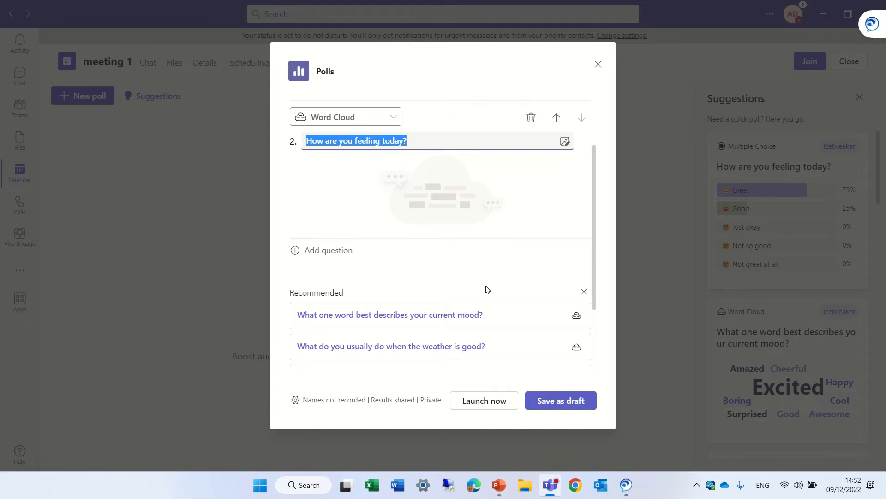
Add a third poll question of type Ranking with the text "please rank".
{"action": "left_click", "coordinate": [331, 253]}
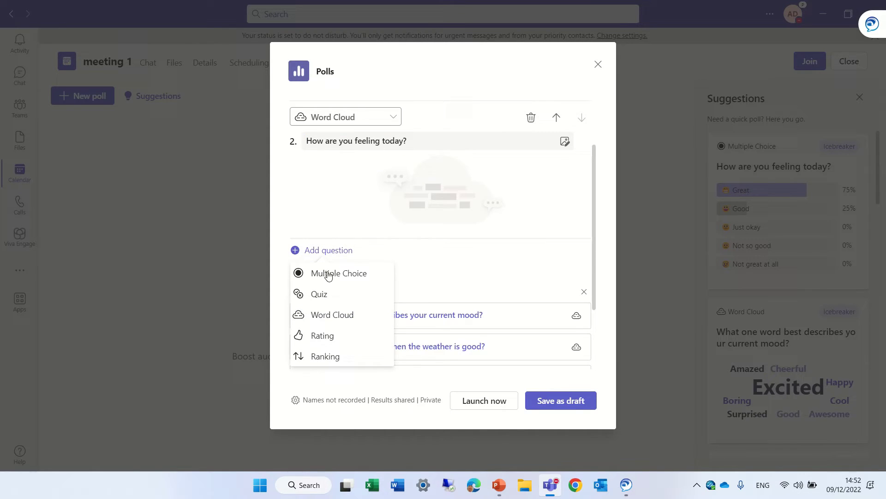
{"action": "left_click", "coordinate": [326, 356]}
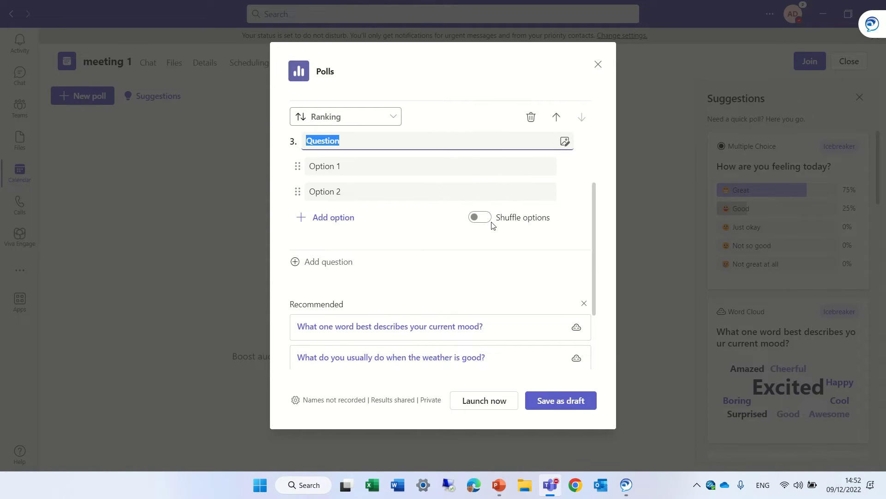
{"action": "type", "text": "please rank"}
Add a fourth question of type Quiz with Option 1 marked as the correct answer and save the poll as a draft.
{"action": "left_click", "coordinate": [342, 261]}
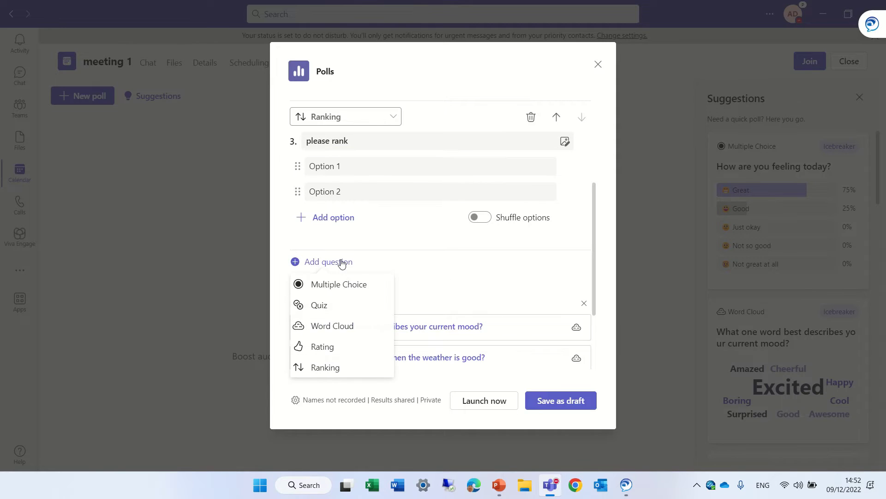
{"action": "left_click", "coordinate": [359, 305]}
{"action": "left_click", "coordinate": [299, 166]}
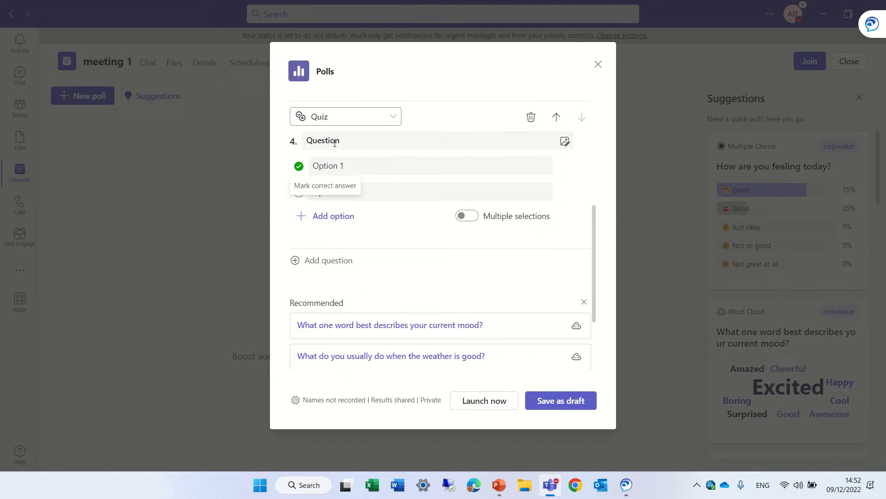
{"action": "left_click", "coordinate": [362, 141]}
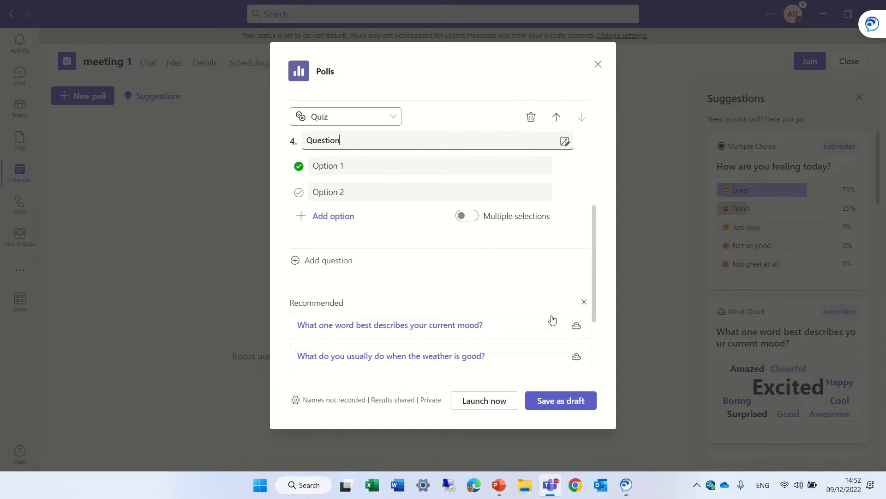
{"action": "left_click", "coordinate": [563, 401]}
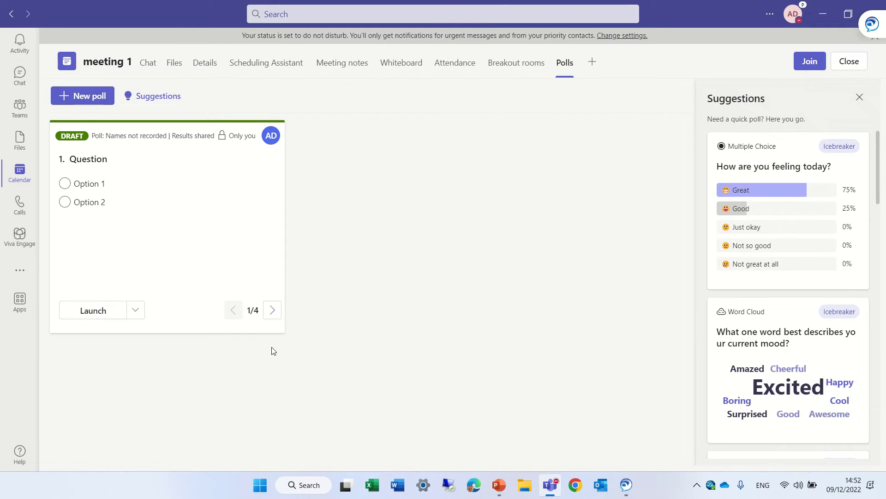
Review the questions in the saved draft poll by paging forward and back through them.
{"action": "left_click", "coordinate": [272, 310]}
{"action": "left_click", "coordinate": [272, 310]}
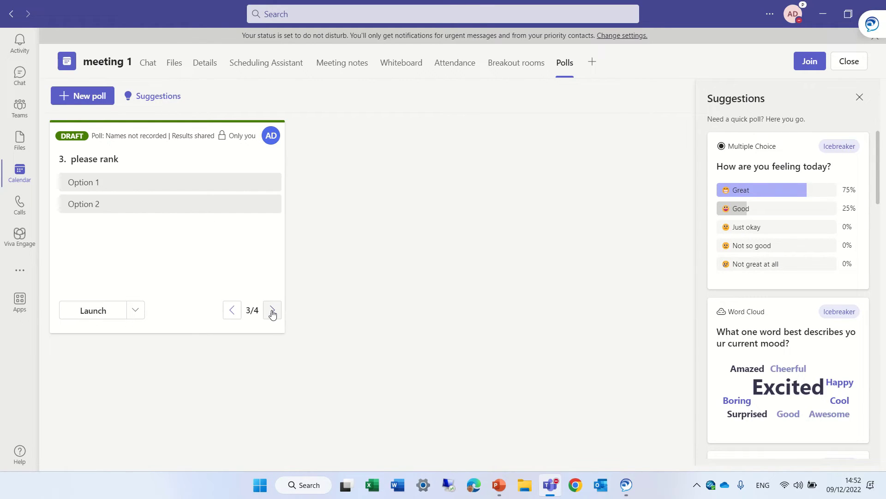
{"action": "left_click", "coordinate": [273, 311]}
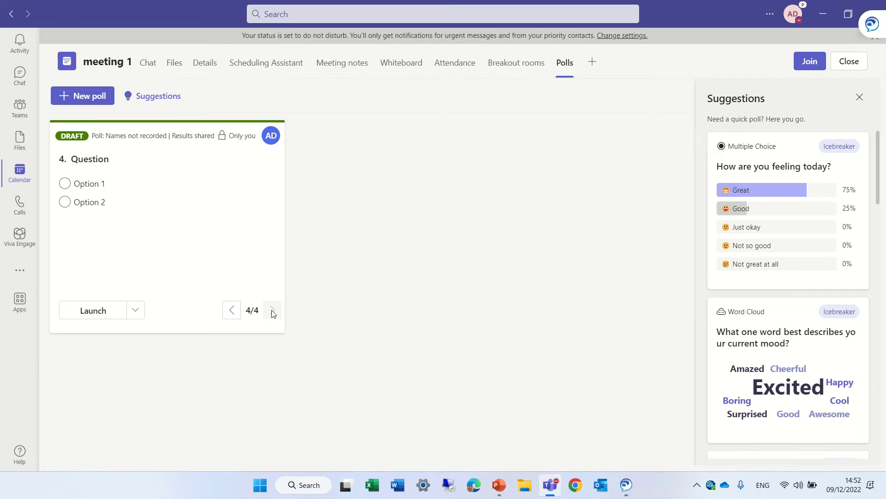
{"action": "left_click", "coordinate": [232, 311]}
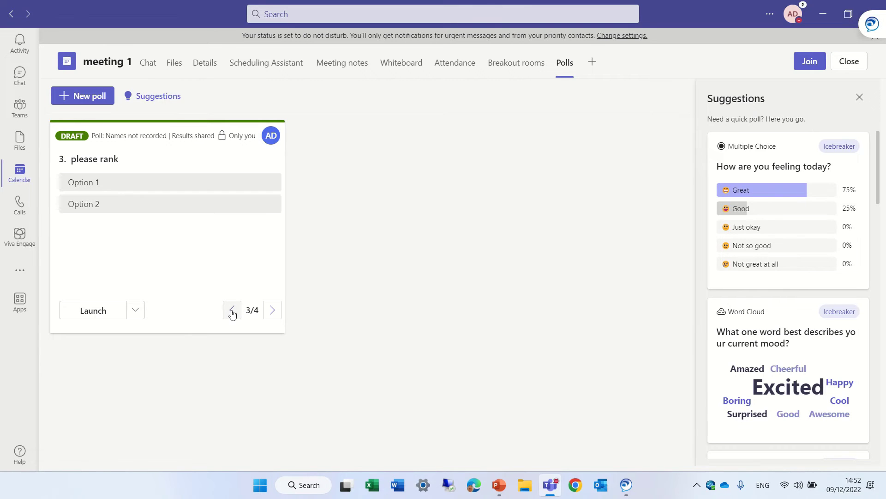
{"action": "left_click", "coordinate": [232, 311]}
{"action": "left_click", "coordinate": [272, 311]}
Join "meeting 1" using computer audio and show its polls, dismissing the Excel Live tip.
{"action": "left_click", "coordinate": [809, 62]}
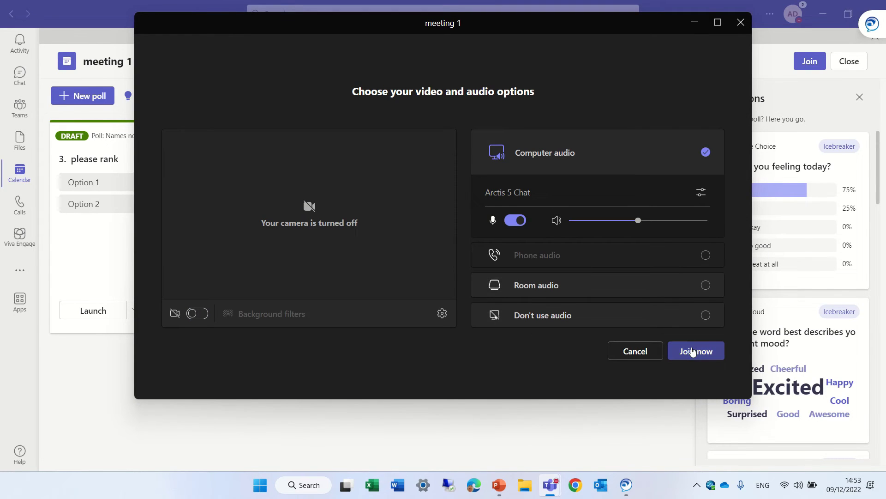
{"action": "left_click", "coordinate": [691, 351]}
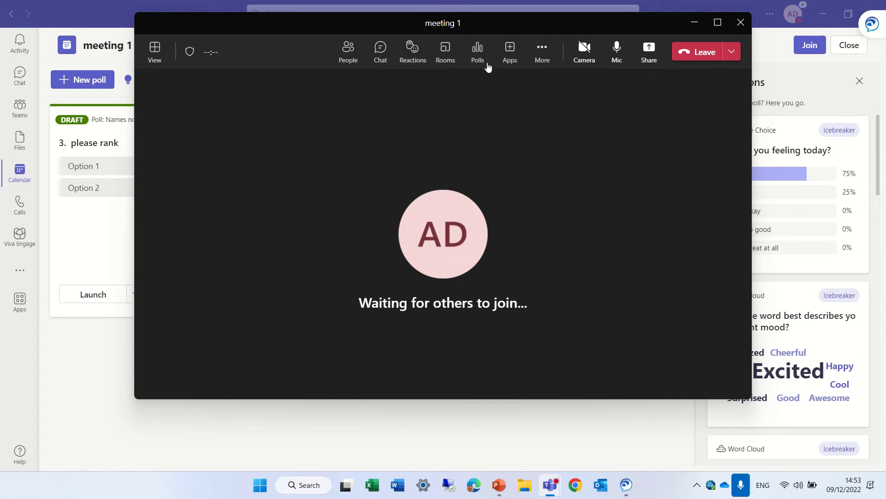
{"action": "left_click", "coordinate": [475, 58]}
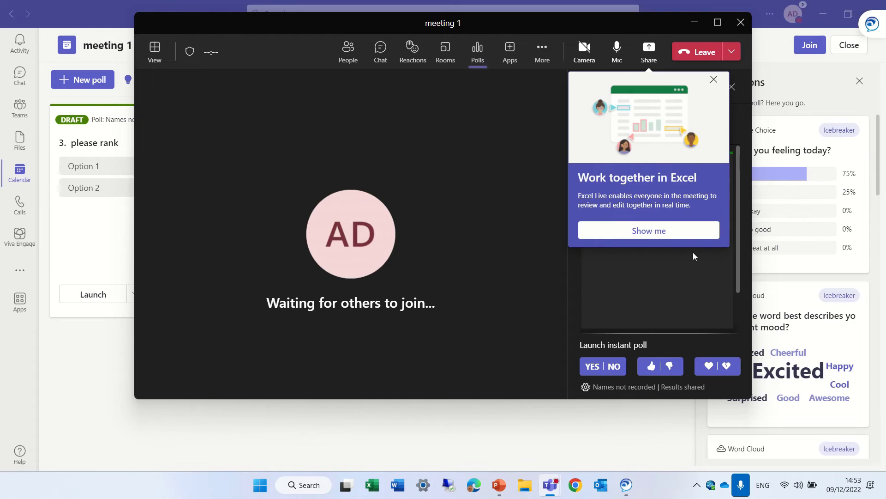
{"action": "left_click", "coordinate": [714, 80]}
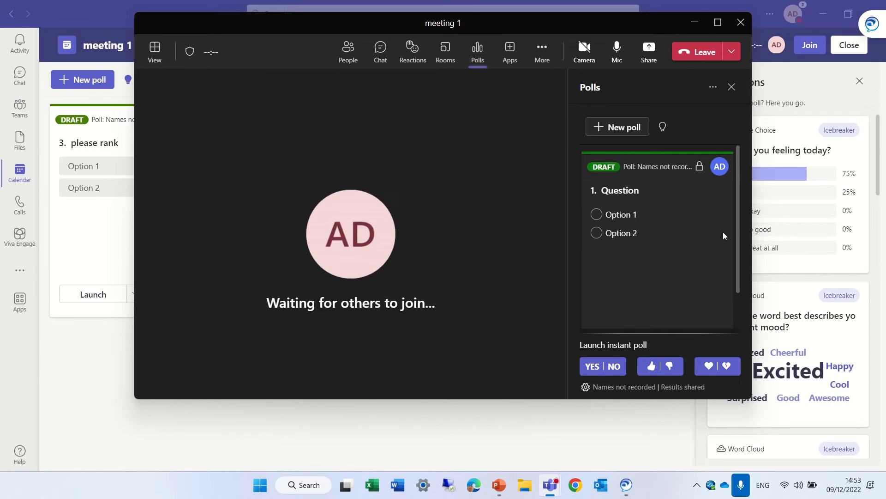
Launch the four-question draft poll in the meeting and maximize the meeting window.
{"action": "left_click_drag", "start_coordinate": [738, 217], "coordinate": [737, 259]}
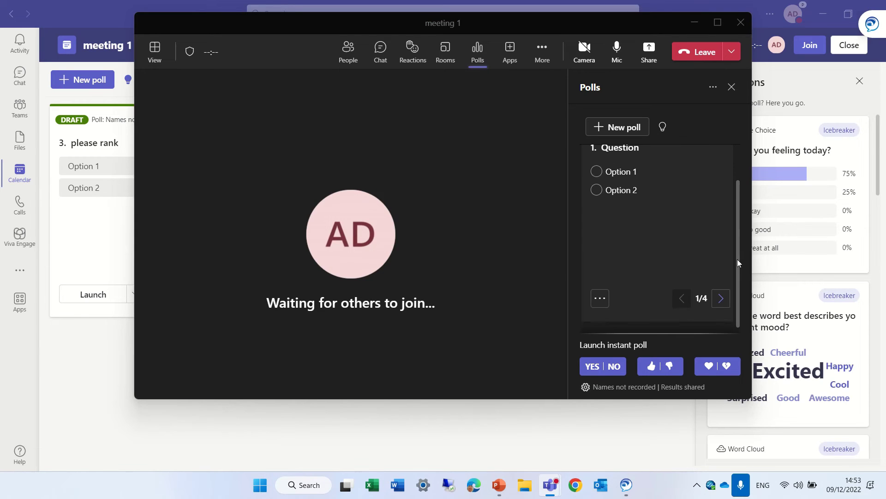
{"action": "left_click", "coordinate": [601, 298]}
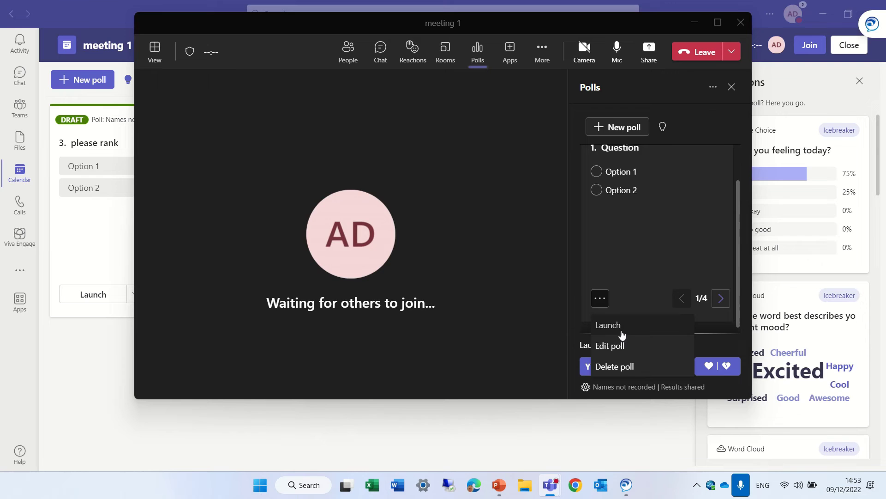
{"action": "left_click", "coordinate": [621, 329]}
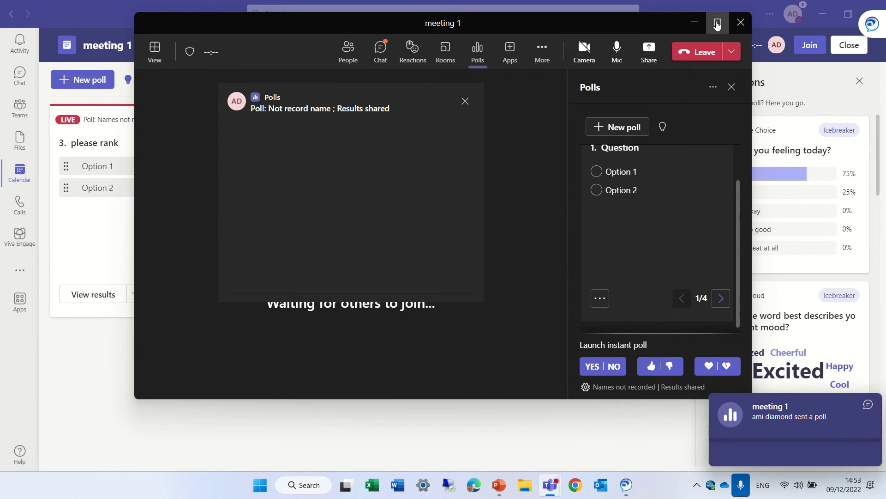
{"action": "left_click", "coordinate": [717, 24]}
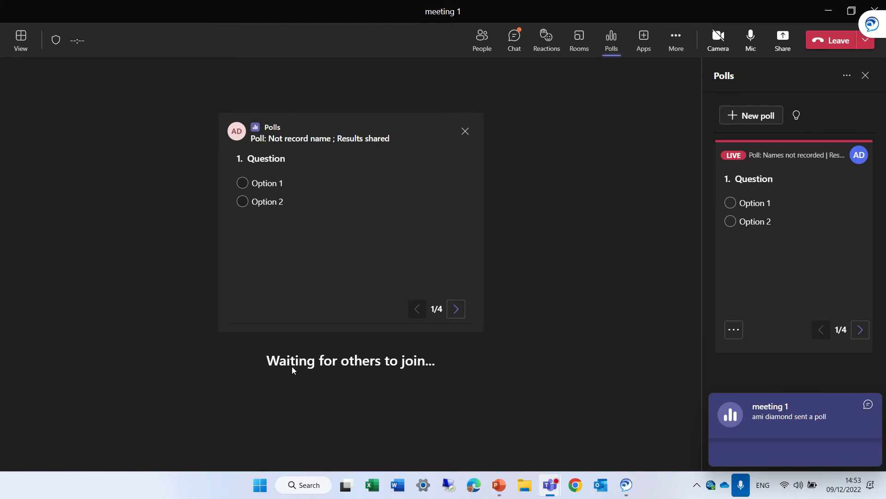
Answer the launched poll's first question with Option 1 and enter "good" for "How are you feeling today?".
{"action": "left_click", "coordinate": [242, 183]}
{"action": "left_click", "coordinate": [456, 310]}
{"action": "left_click", "coordinate": [323, 281]}
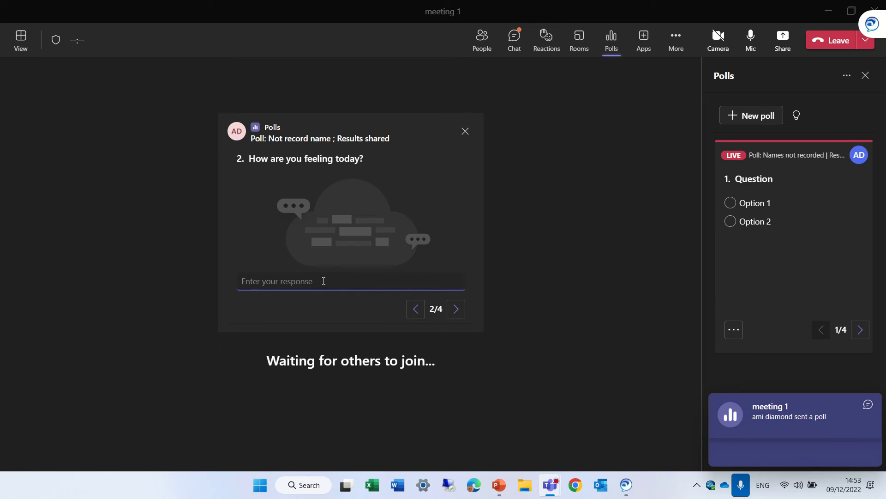
{"action": "type", "text": "good"}
Rank Option 2 above Option 1 in the "please rank" question, choose Option 2 for the quiz question and submit the answers.
{"action": "left_click", "coordinate": [456, 308]}
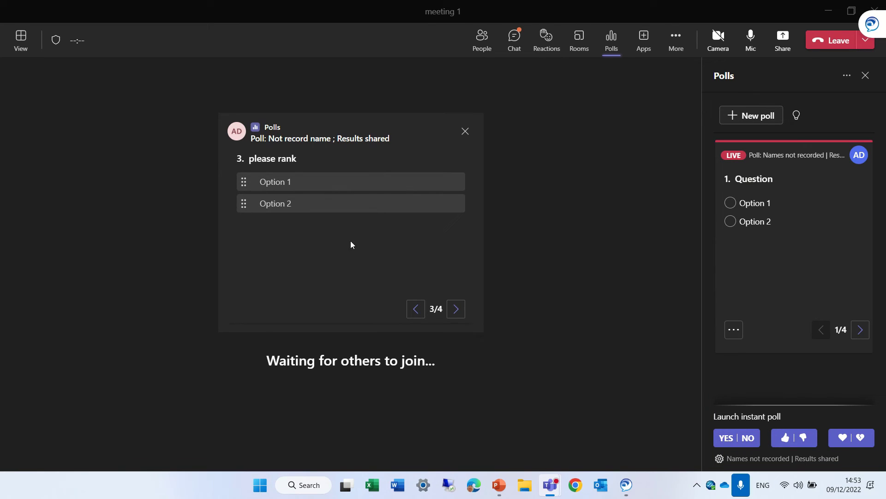
{"action": "left_click_drag", "start_coordinate": [289, 195], "coordinate": [275, 182]}
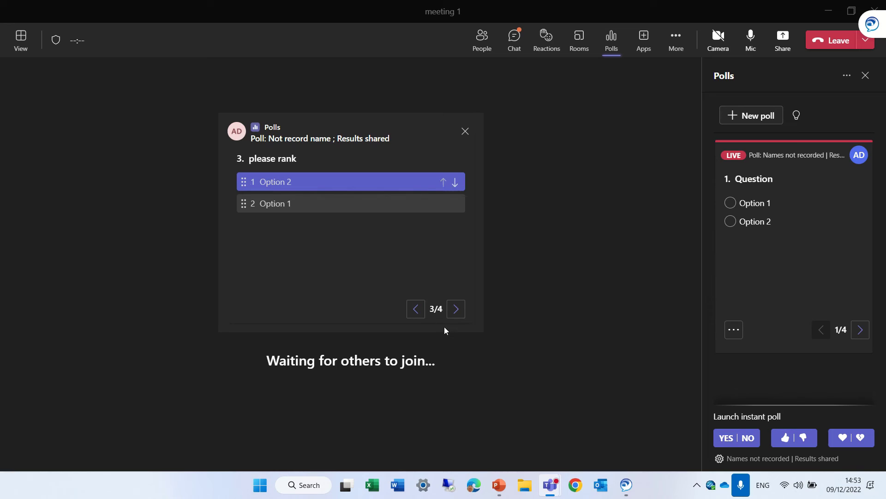
{"action": "left_click", "coordinate": [456, 309]}
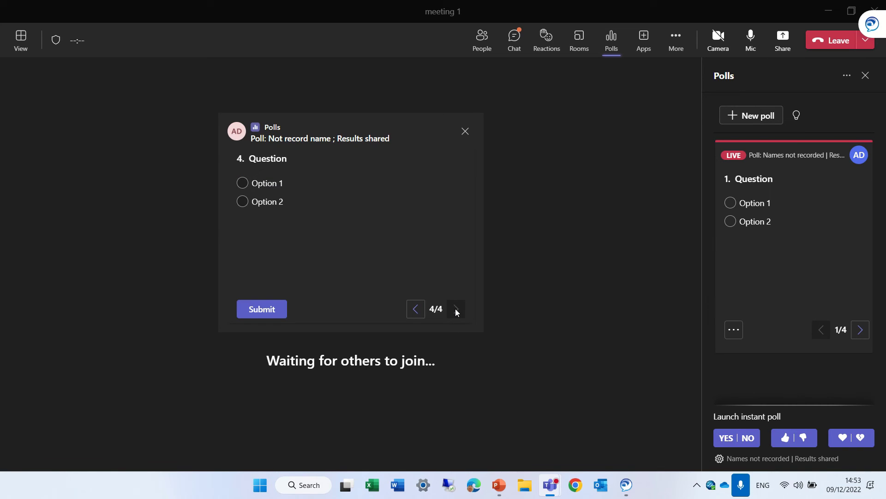
{"action": "left_click", "coordinate": [245, 201]}
{"action": "left_click", "coordinate": [266, 310]}
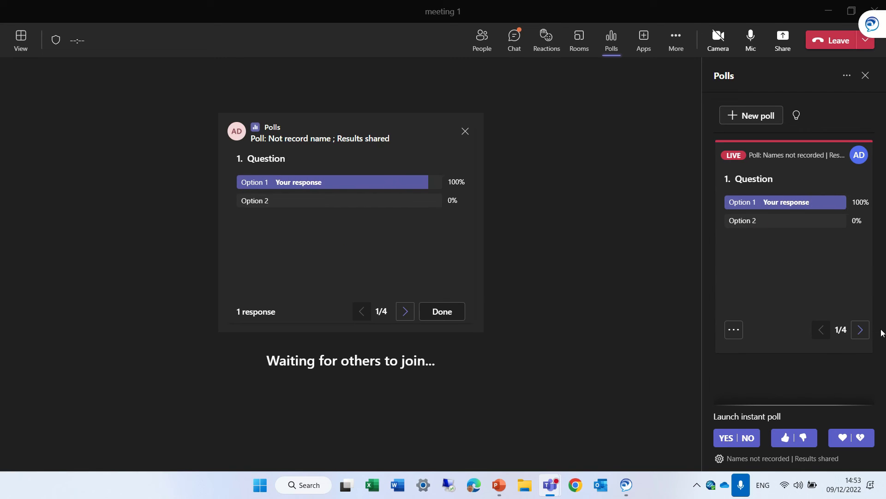
Review the submitted poll's results for all four questions, return to the "please rank" results and finish viewing.
{"action": "left_click", "coordinate": [406, 313]}
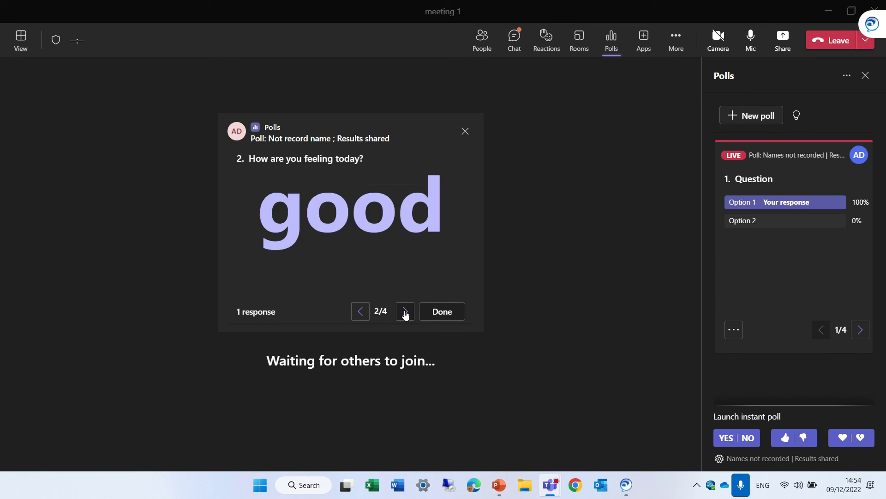
{"action": "left_click", "coordinate": [405, 313]}
{"action": "left_click", "coordinate": [406, 313]}
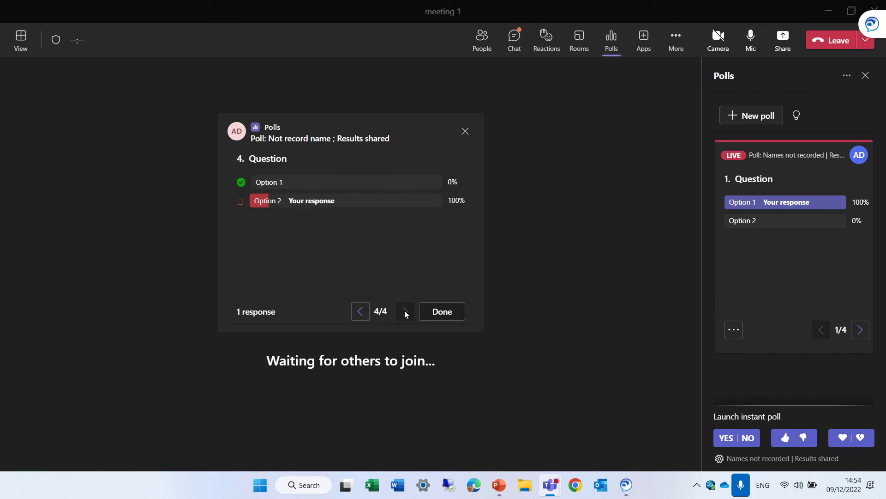
{"action": "left_click", "coordinate": [360, 311]}
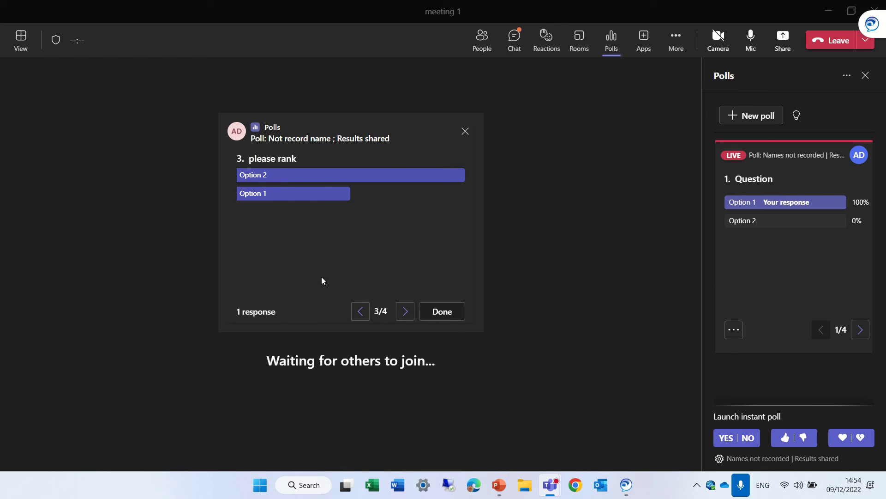
{"action": "left_click", "coordinate": [445, 315]}
Create a new multiple choice poll with the default question and options, record respondents' names and launch it in the meeting.
{"action": "left_click", "coordinate": [746, 115]}
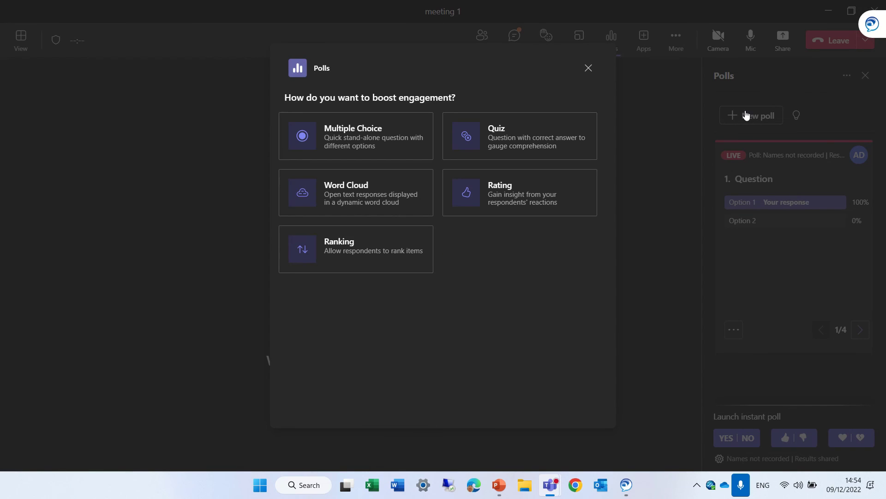
{"action": "left_click", "coordinate": [349, 132]}
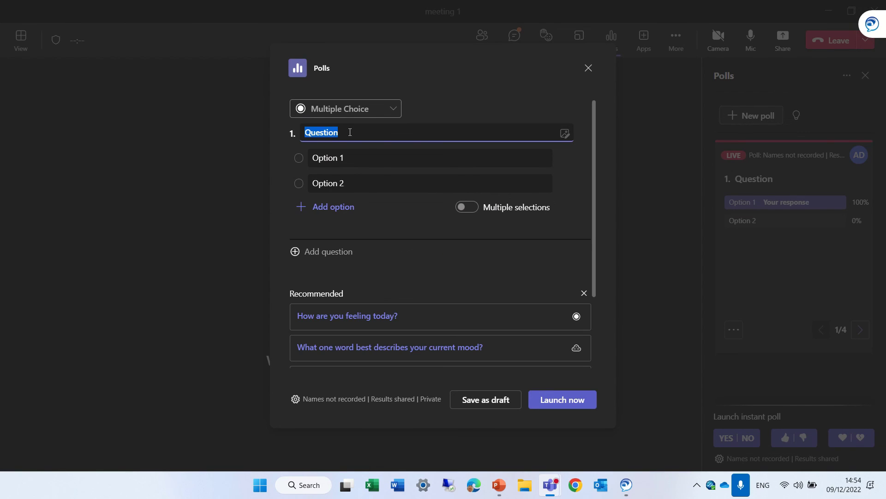
{"action": "left_click", "coordinate": [339, 402]}
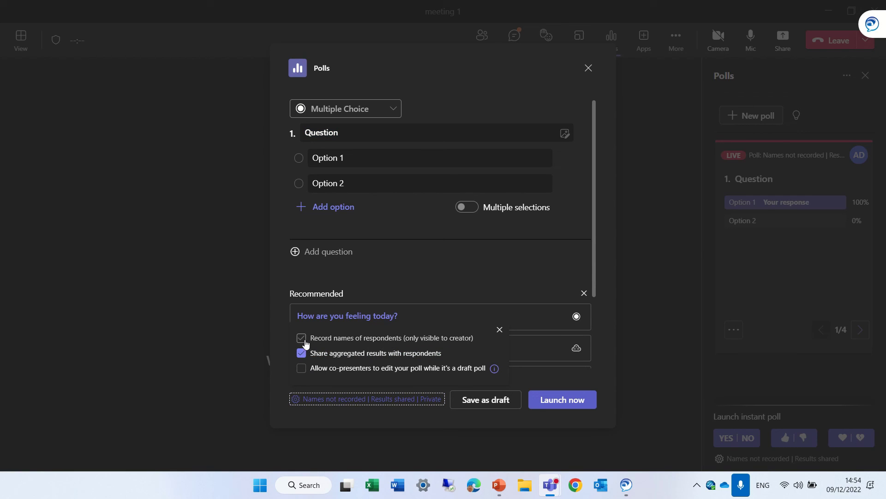
{"action": "left_click", "coordinate": [304, 341]}
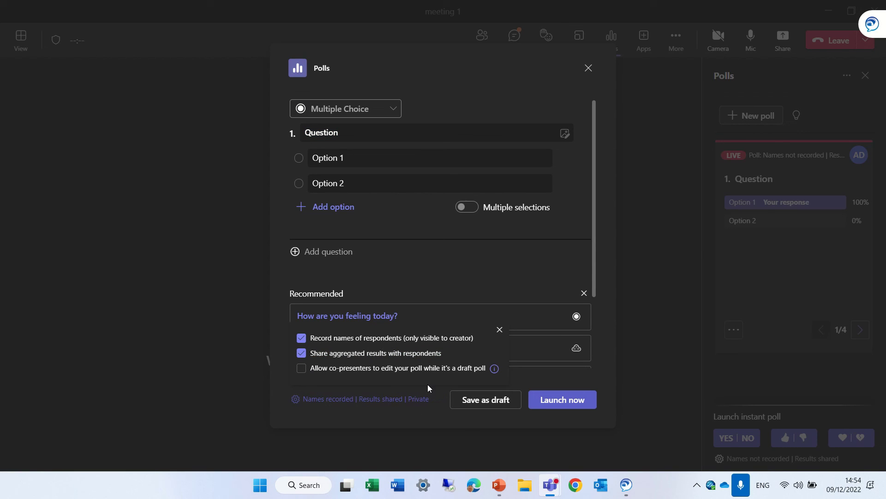
{"action": "left_click", "coordinate": [583, 399]}
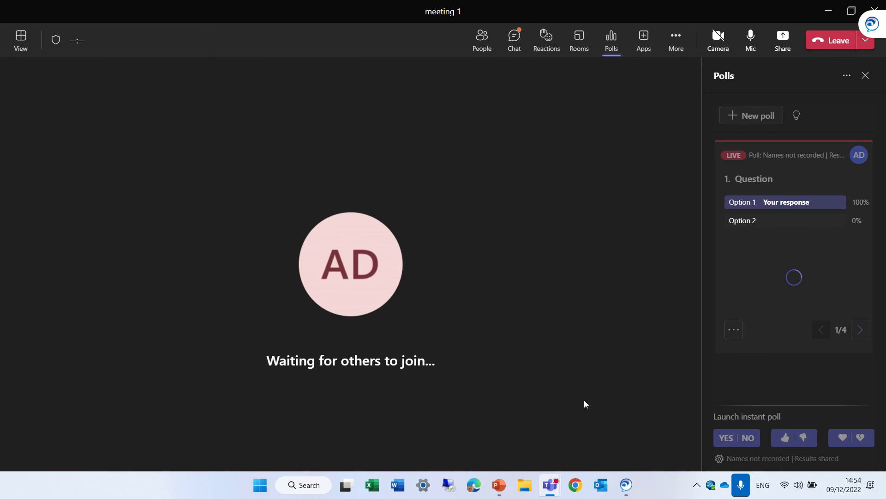